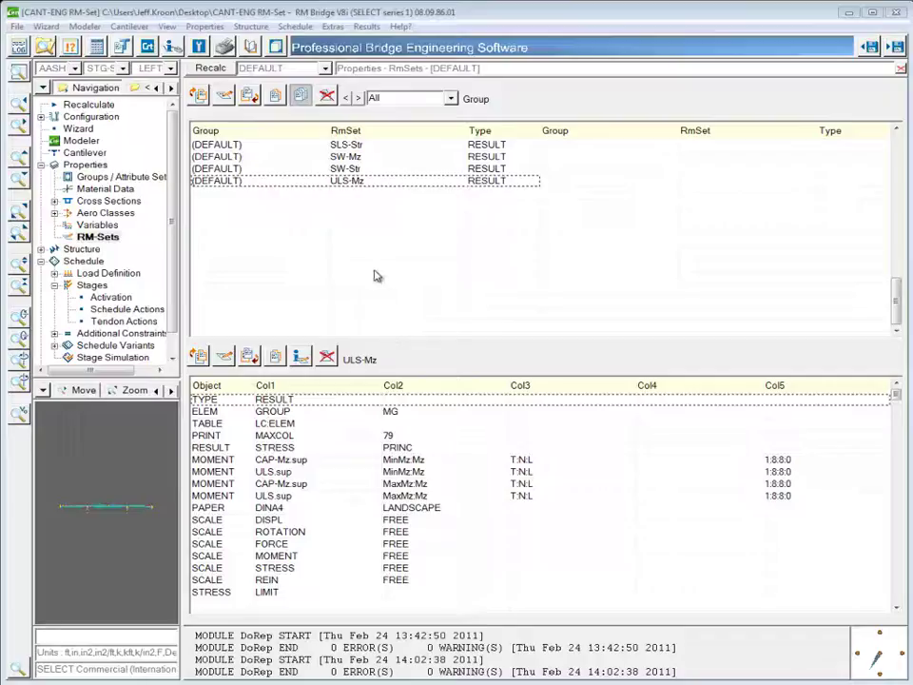
Select the (DEFAULT) ULS-Mz RESULT row in the RM-sets list.
left_click(354, 183)
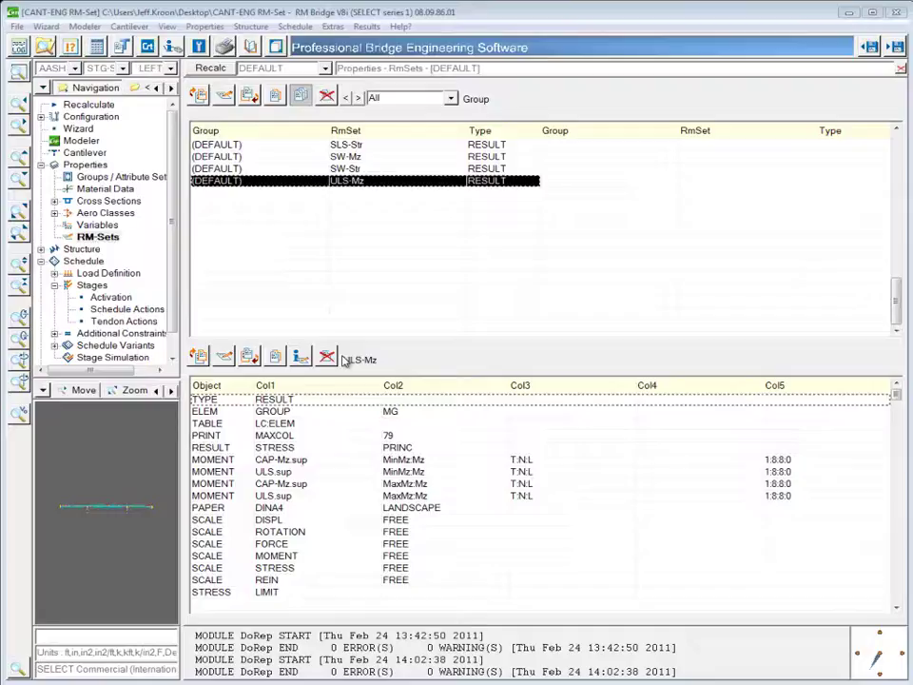
Open the ULS-Mz RM-set dialog on its Envelopes page showing the MinMz/MaxMz rows.
left_click(299, 359)
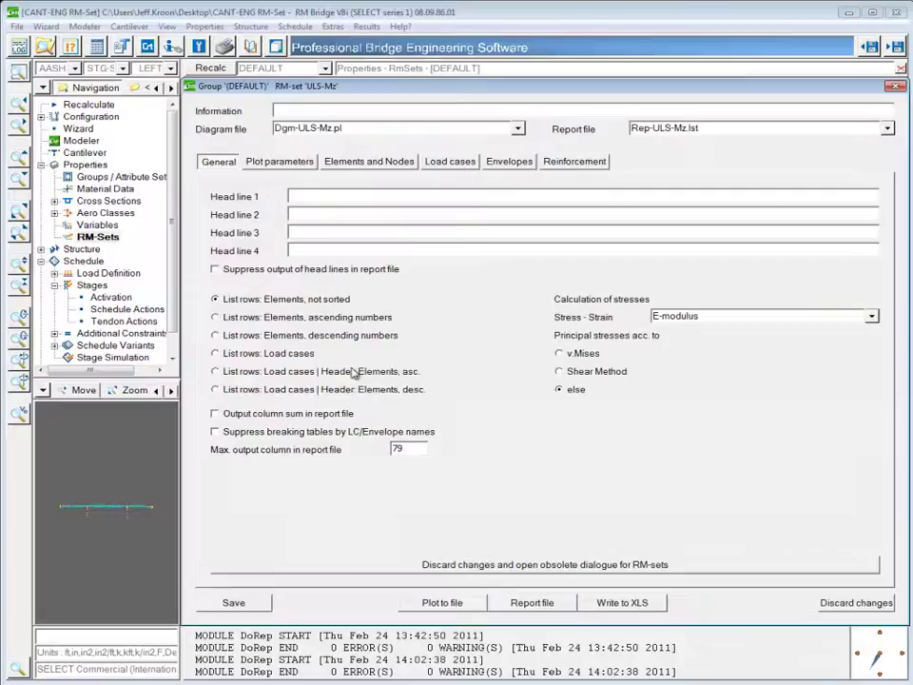
left_click(511, 164)
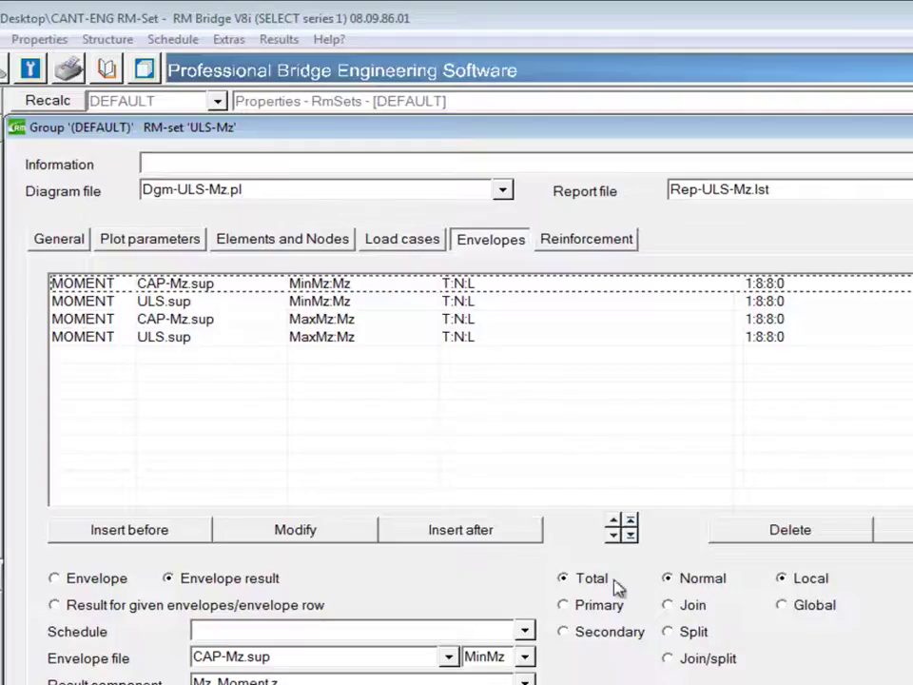
Switch CAP-Mz.sup and ULS.sup MinMz and MaxMz envelopes from T:N:L to Secondary (S:N:L).
left_click(465, 287)
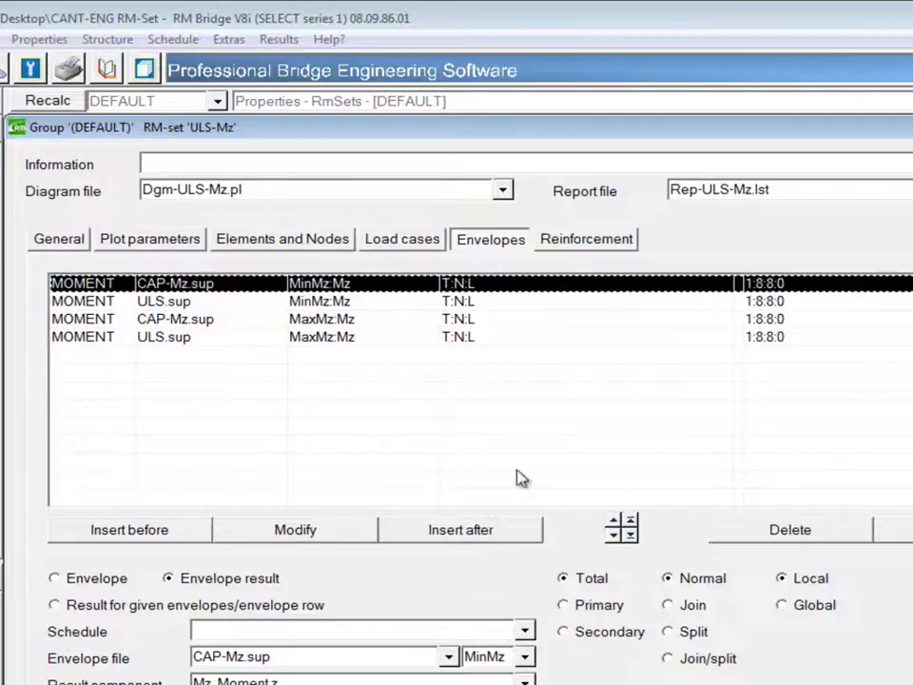
left_click(599, 636)
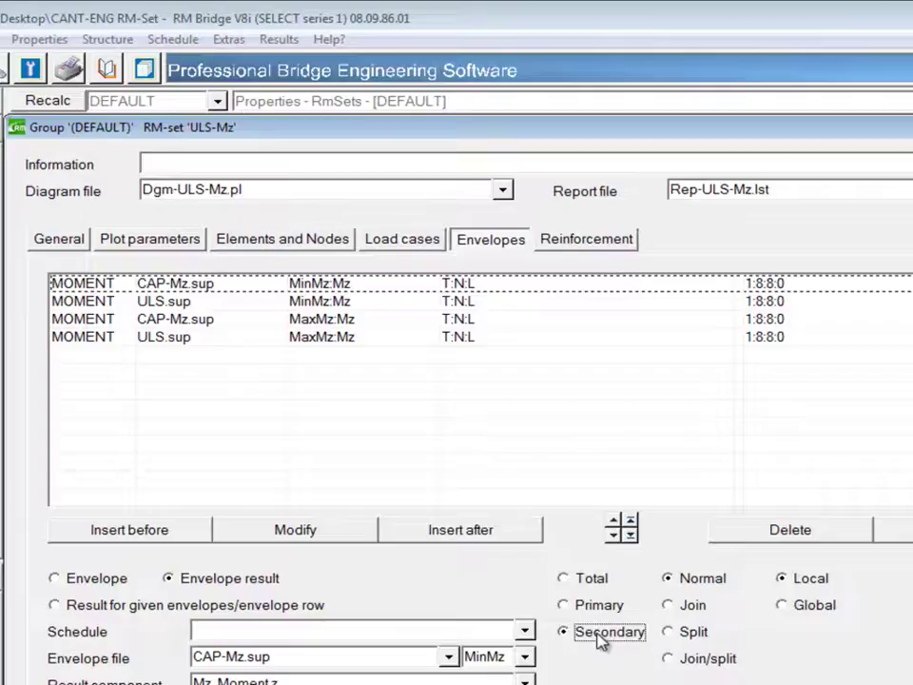
left_click(296, 532)
left_click(458, 302)
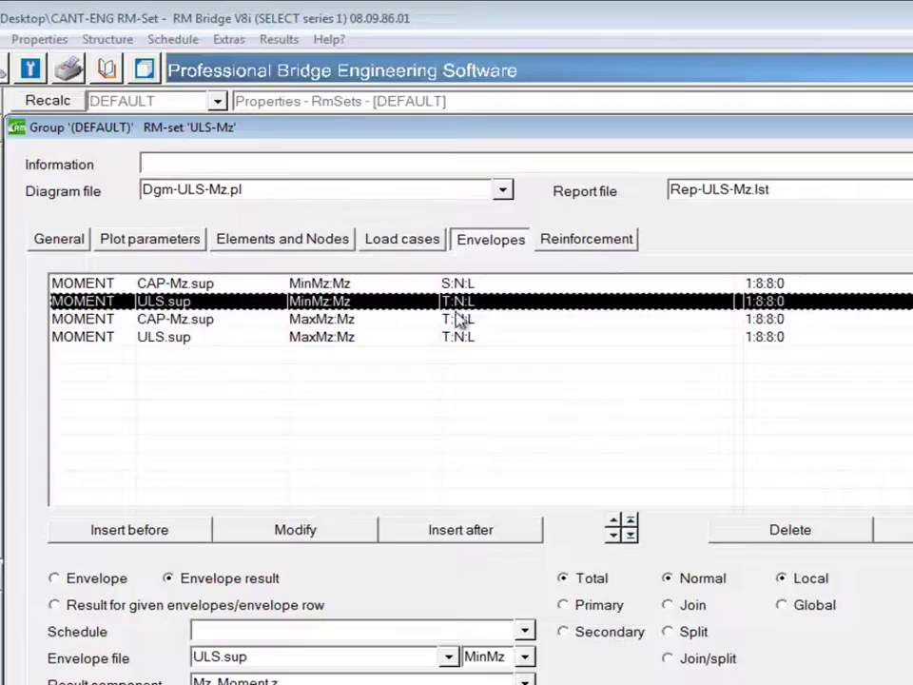
left_click(576, 632)
left_click(338, 542)
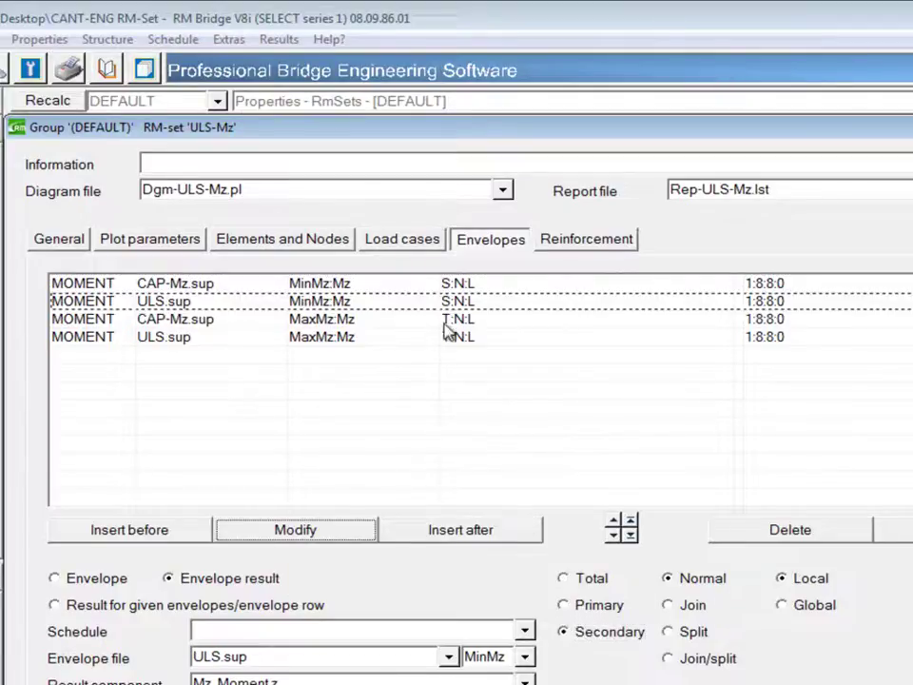
left_click(444, 320)
left_click(585, 634)
left_click(334, 540)
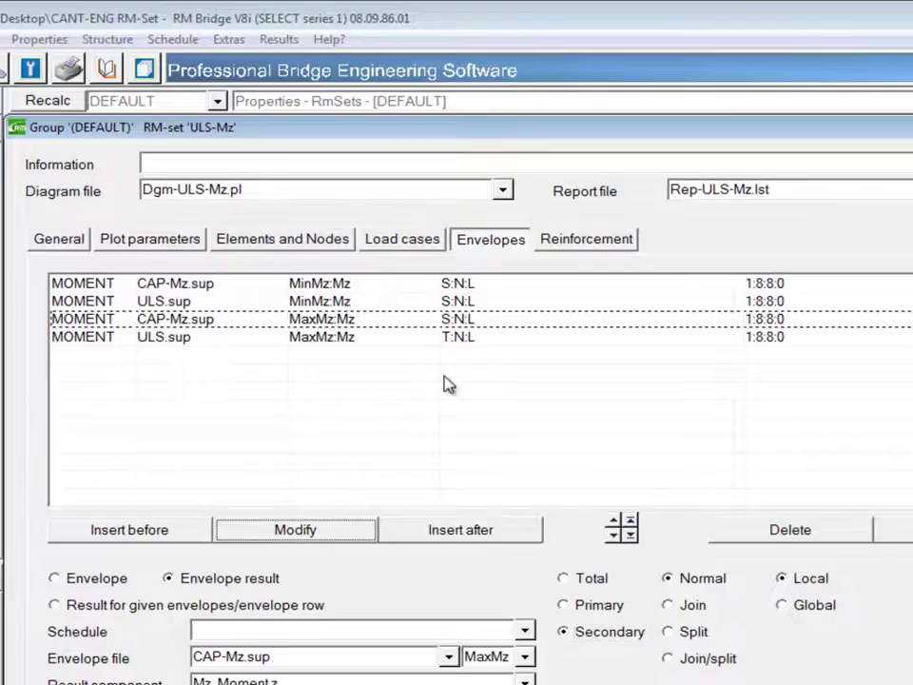
left_click(460, 338)
left_click(601, 634)
left_click(342, 530)
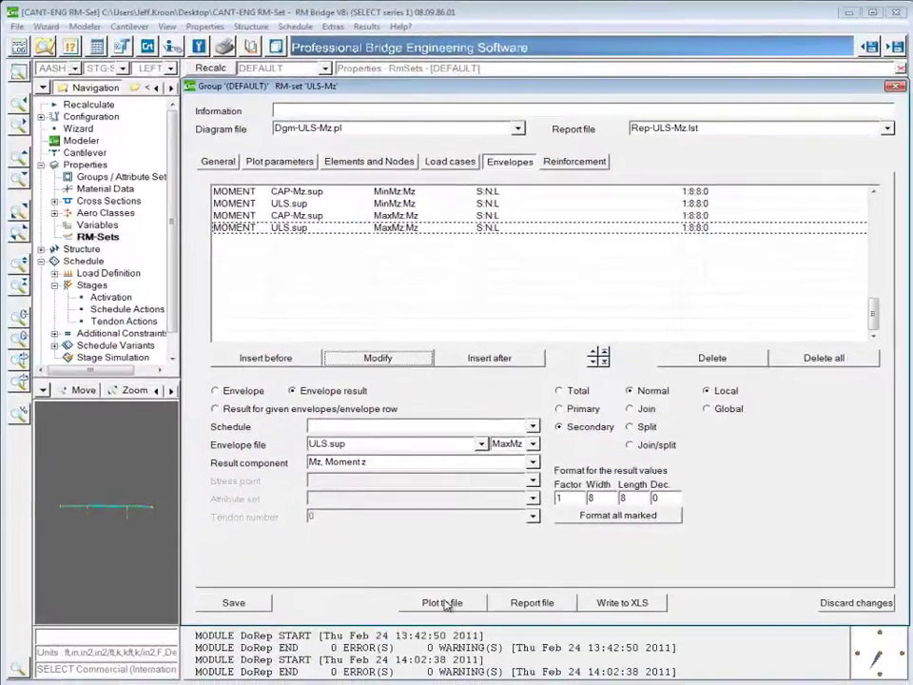
left_click(442, 605)
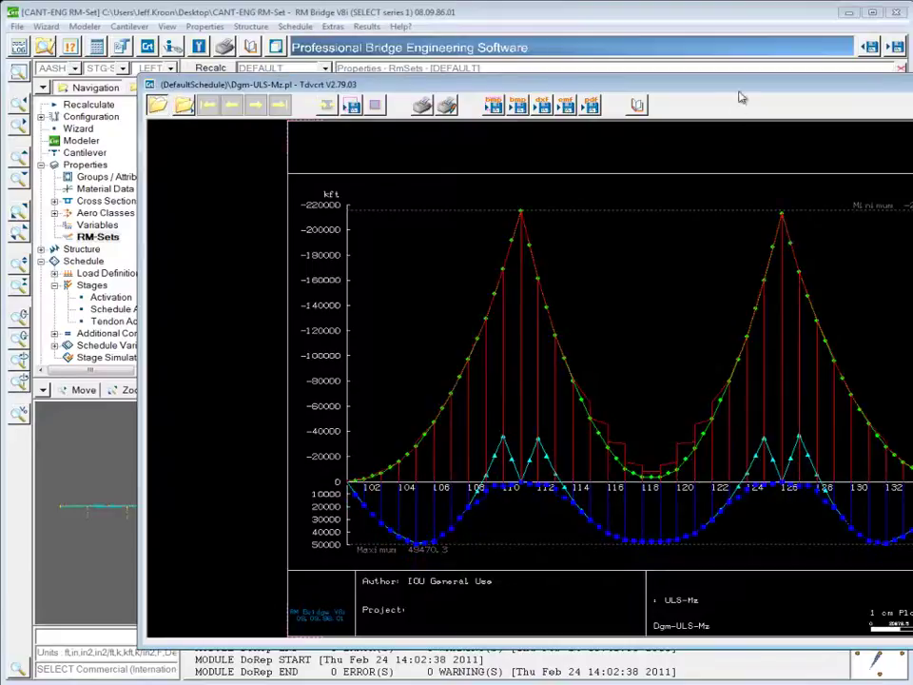
left_click_drag(739, 91, 607, 73)
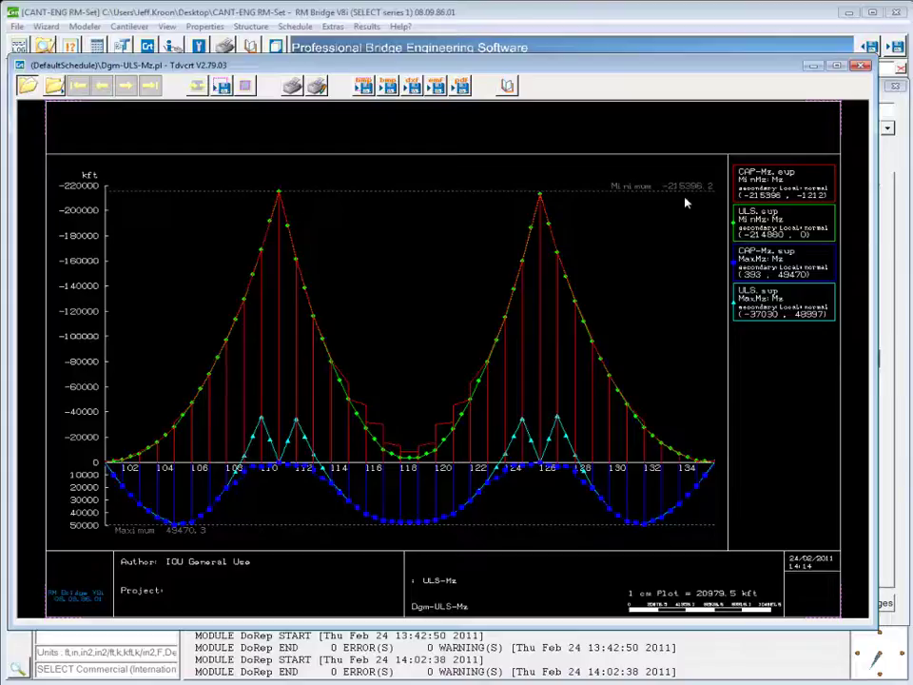
Change all four MinMz/MaxMz envelope rows to Primary results (P:N:L).
left_click(860, 68)
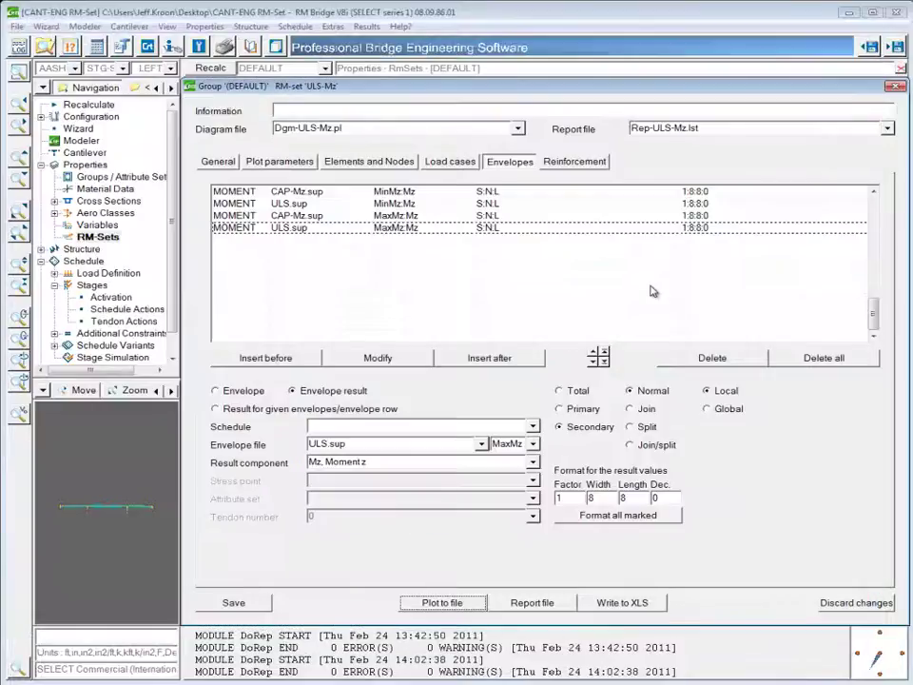
left_click(573, 410)
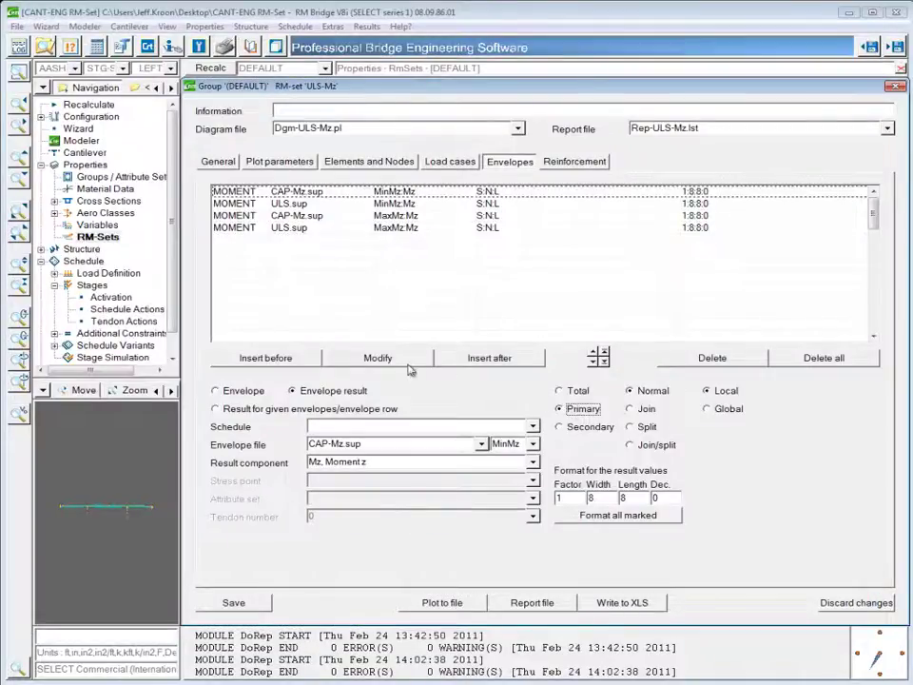
left_click(493, 204)
left_click(576, 410)
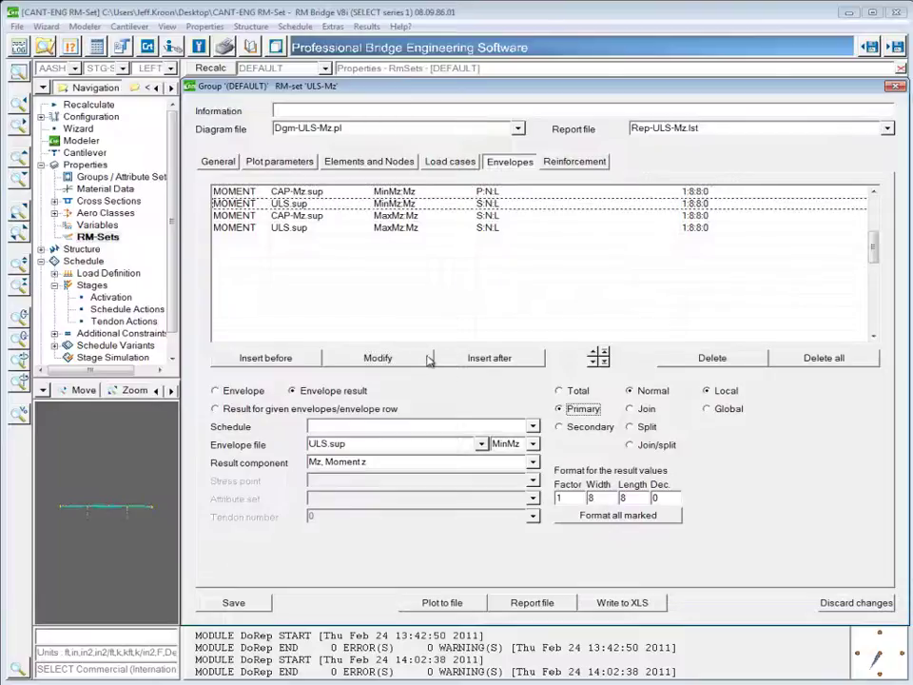
left_click(378, 358)
left_click(481, 216)
left_click(574, 409)
left_click(401, 358)
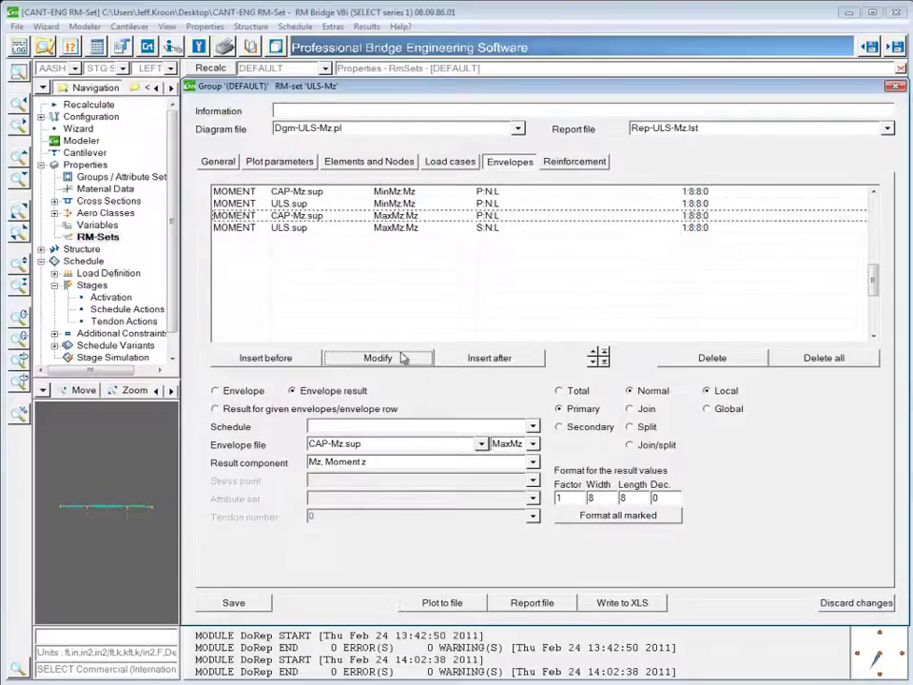
left_click(484, 231)
left_click(573, 409)
left_click(377, 358)
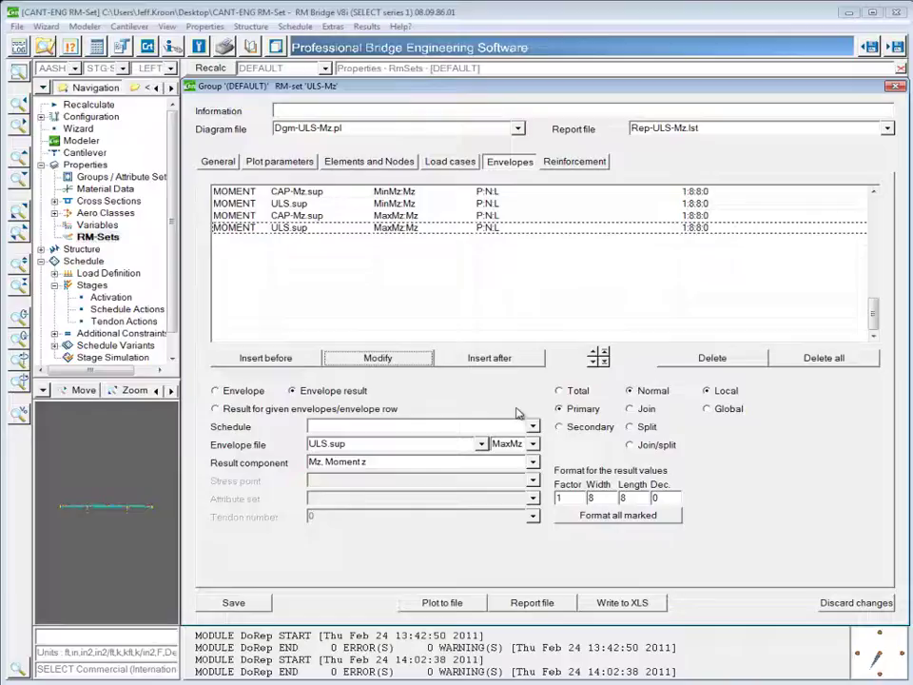
Plot the Dgm-ULS-Mz diagram to file and resize the viewer to show its legend.
left_click(450, 605)
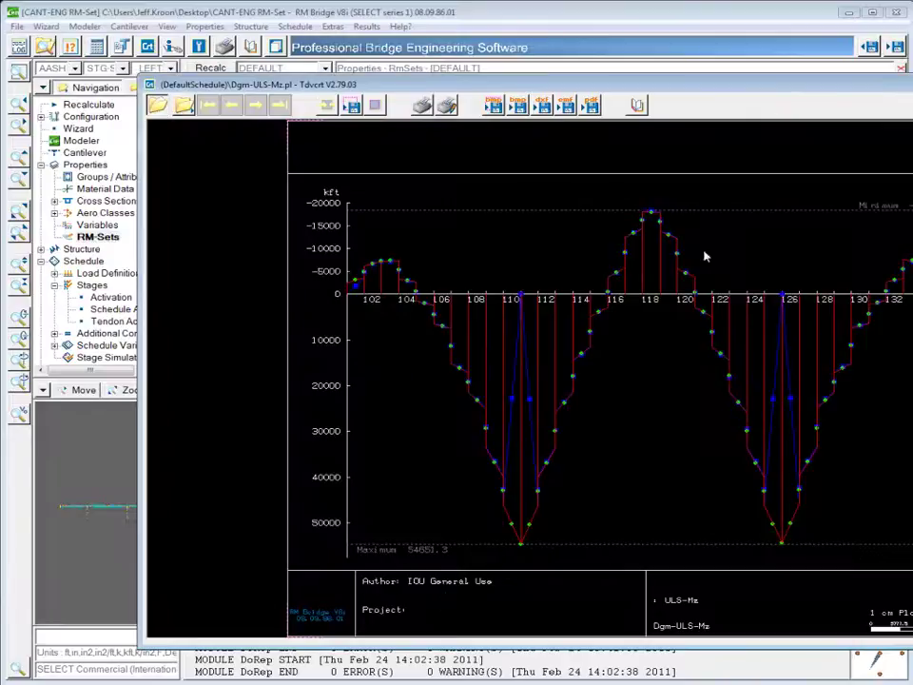
left_click_drag(765, 85, 630, 75)
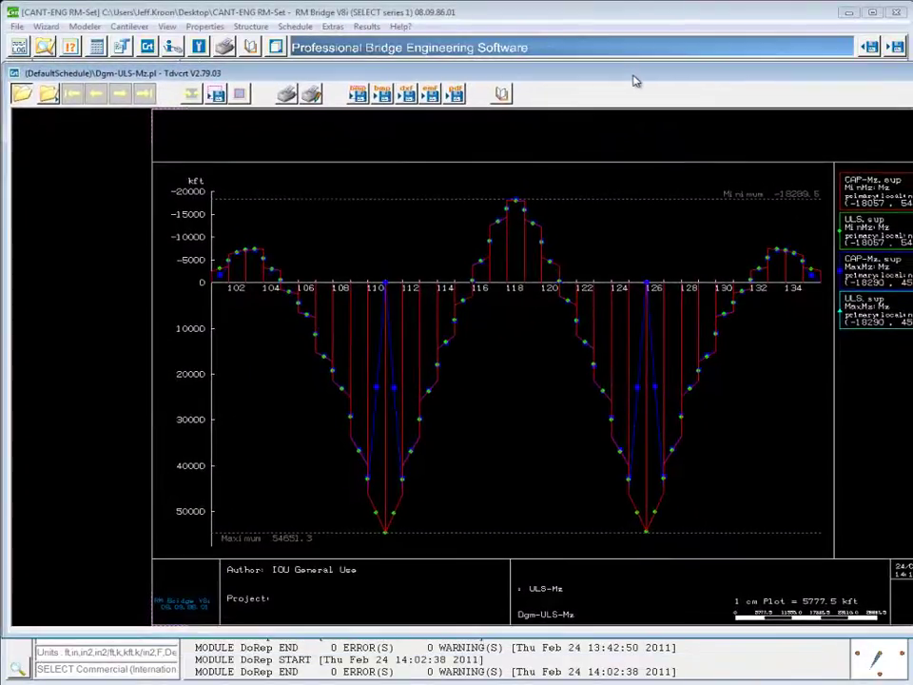
left_click_drag(911, 359, 881, 359)
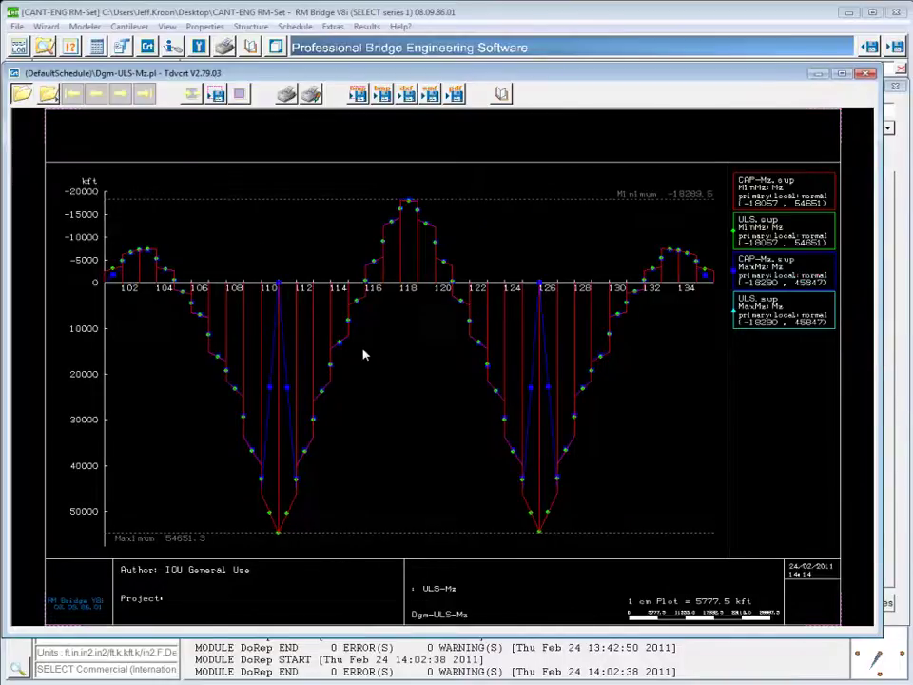
Revert the envelopes to Total results, exit ULS-Mz discarding changes, and go to Stages.
left_click(866, 73)
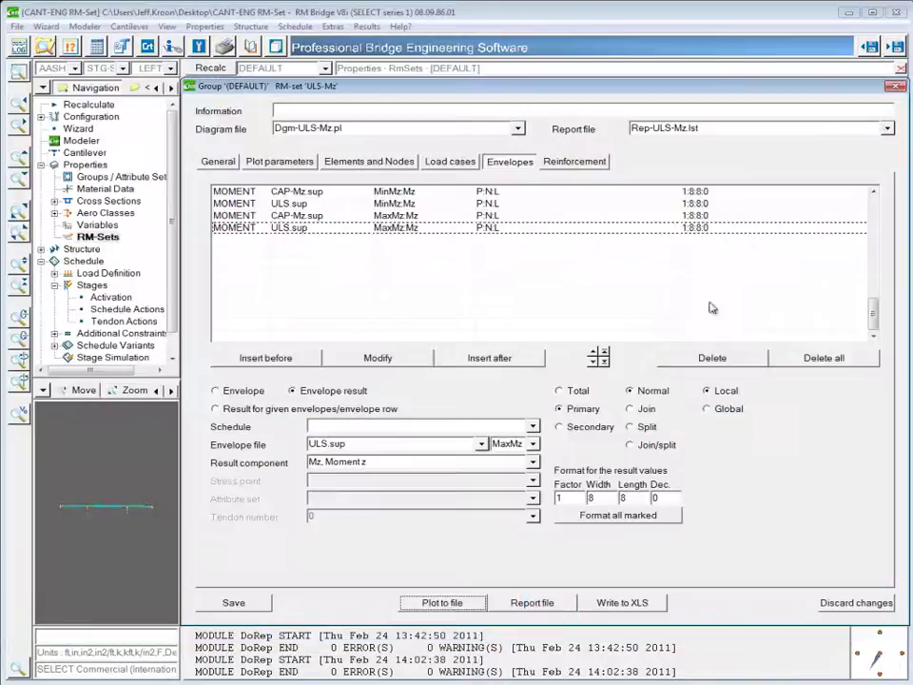
left_click(579, 391)
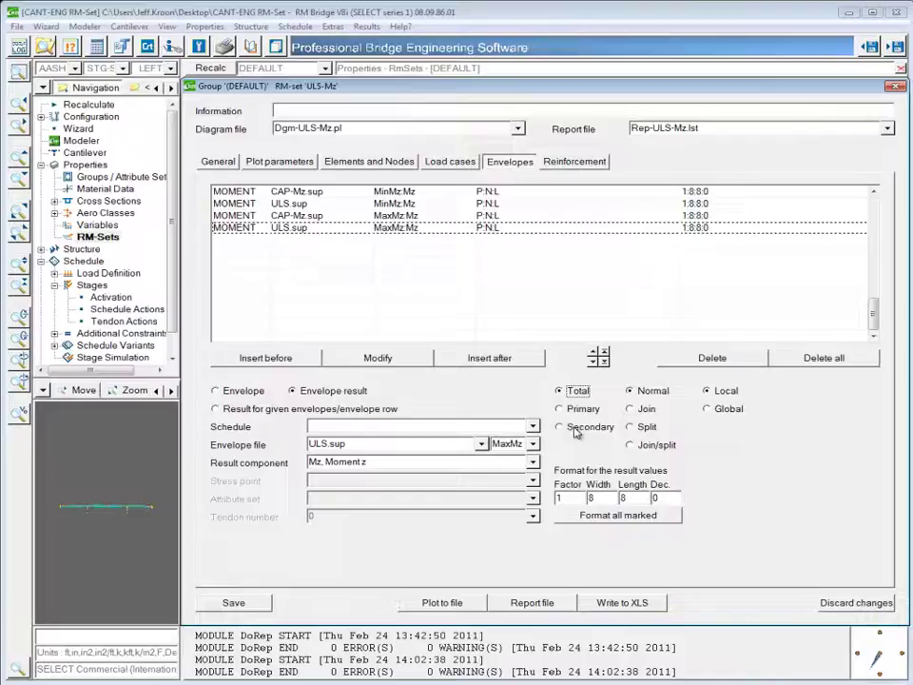
key("Escape")
left_click(686, 399)
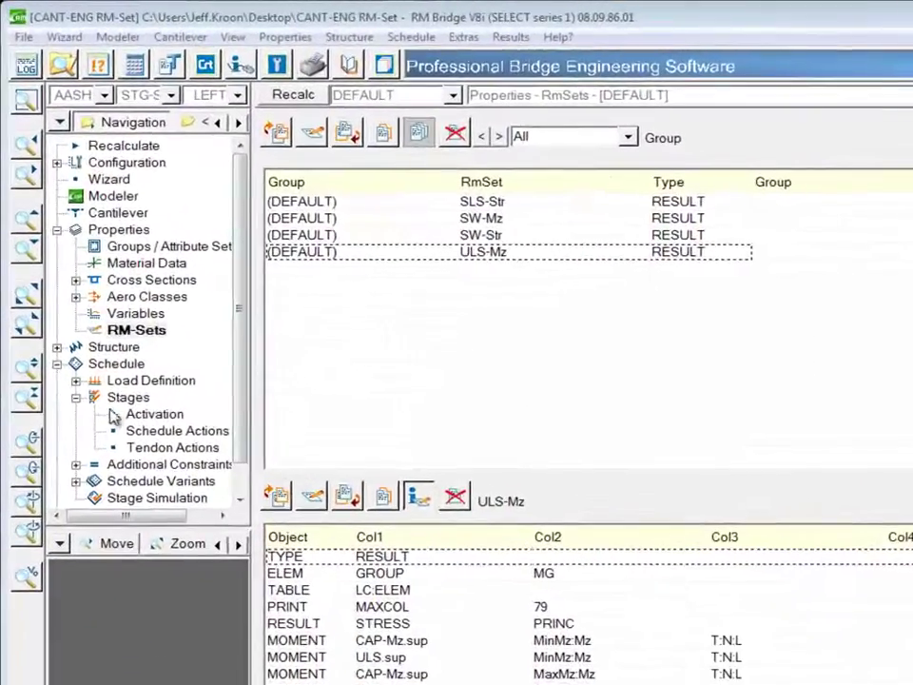
left_click(95, 285)
In the PLOTS stage's Schedule Actions, add a [DgmSet] action from List/plot actions.
left_click(180, 431)
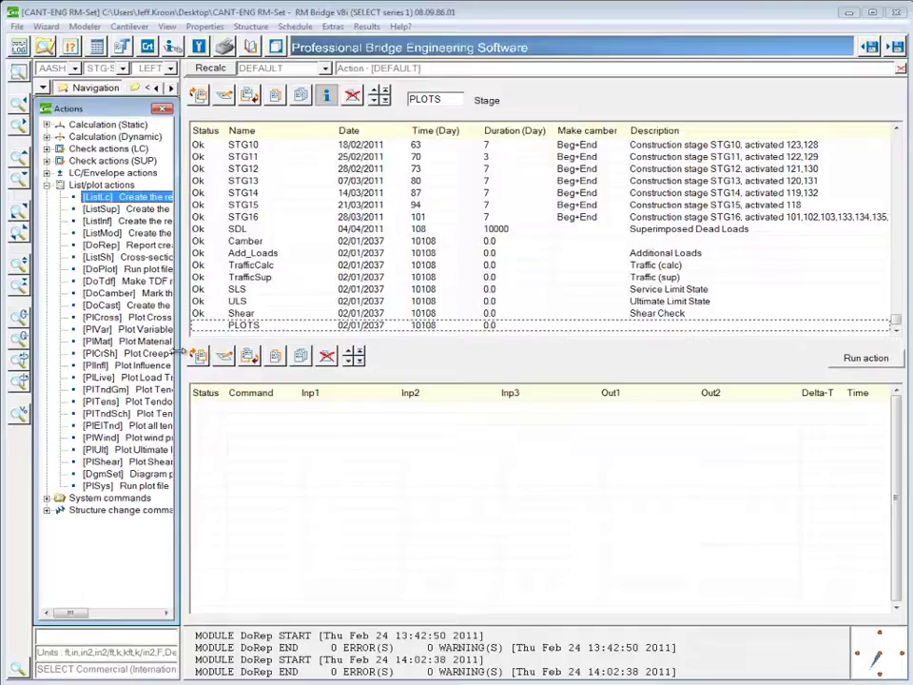
left_click_drag(143, 342, 247, 341)
left_click(95, 187)
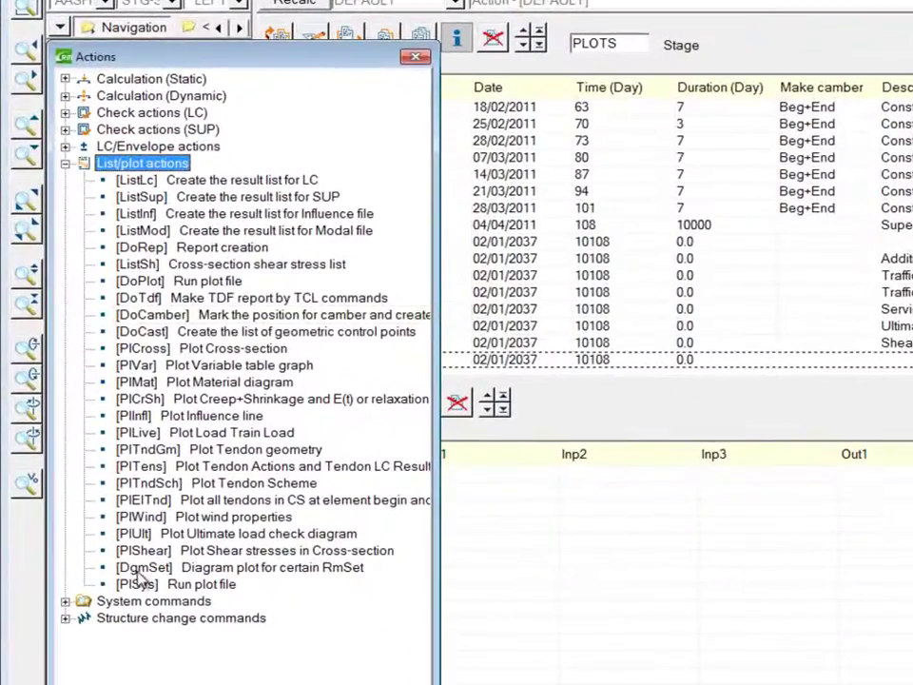
key("Down")
double_click(192, 568)
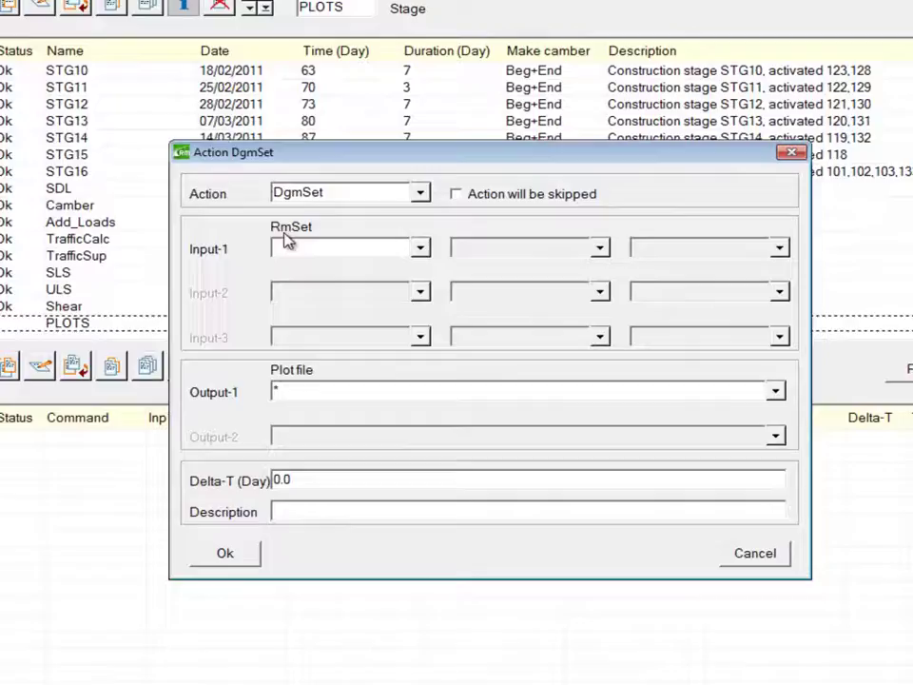
Set the DgmSet action's Input-1 RmSet to ULS-Mz and confirm the action.
left_click(422, 250)
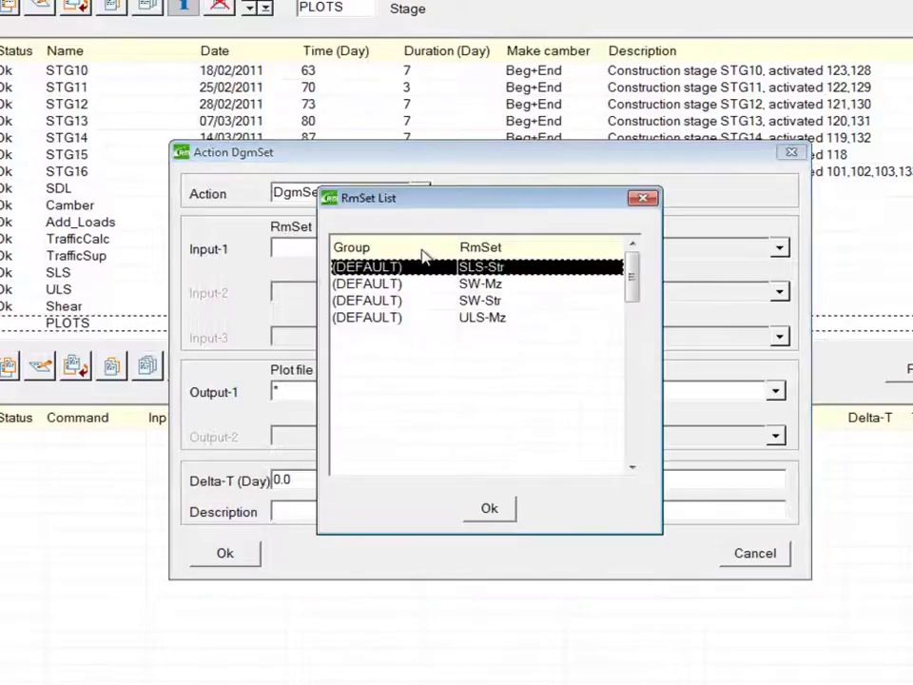
left_click(482, 319)
left_click(499, 519)
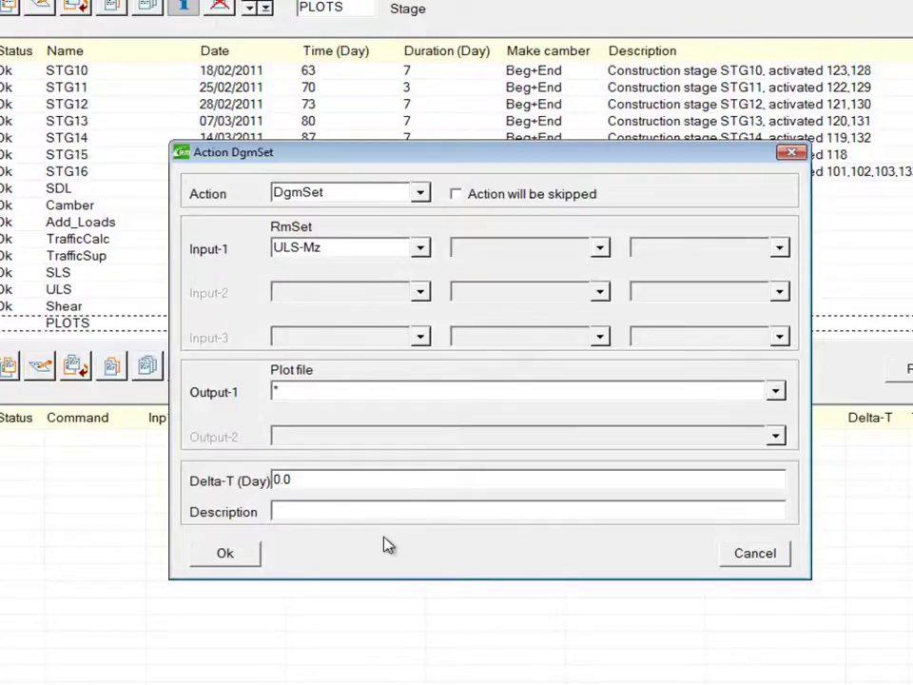
left_click(226, 554)
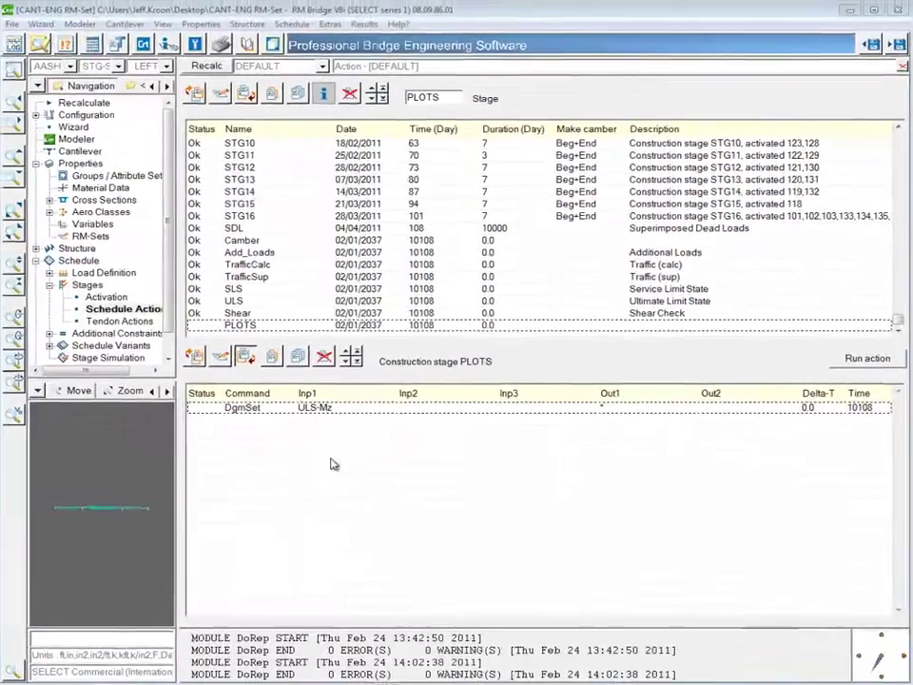